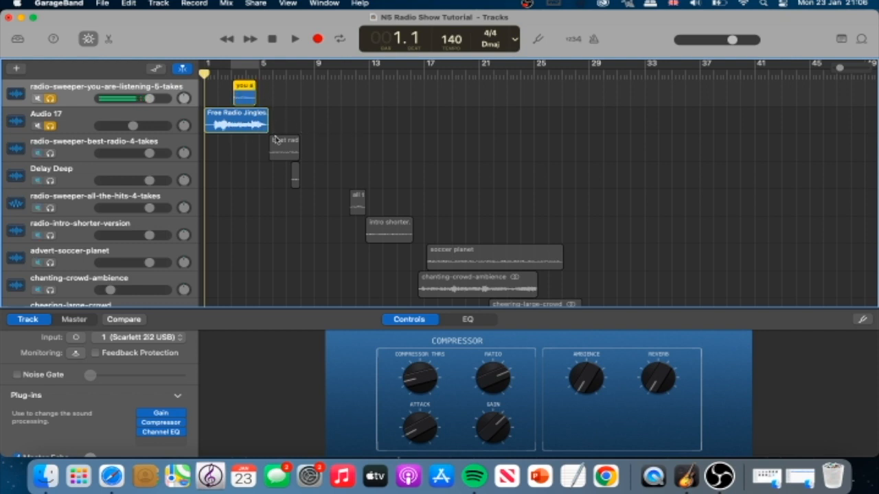
- Audition the opening jingle with the you-are-listening sweeper, and set up looped playback of the sweeper soloed on its own
key(space)
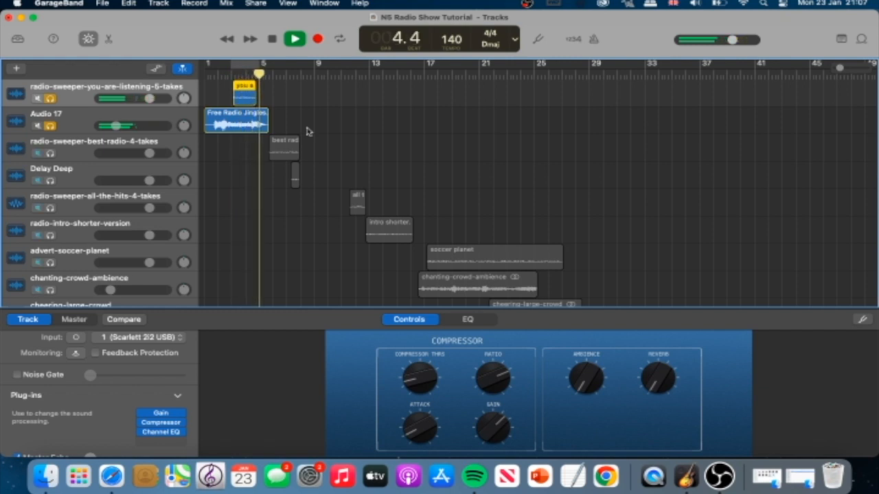
key(space)
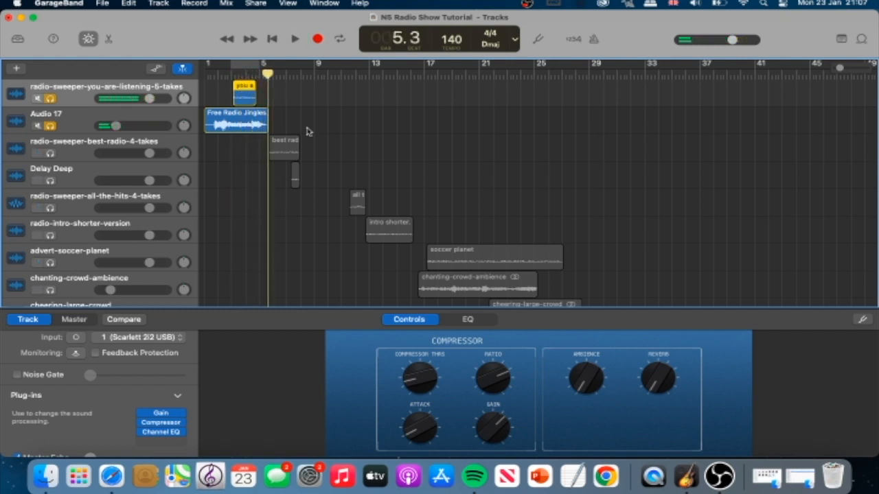
click(50, 127)
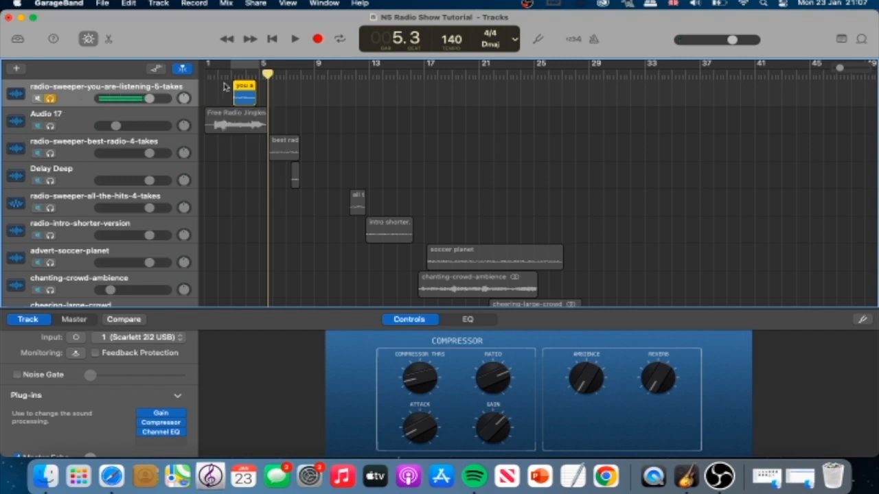
click(242, 66)
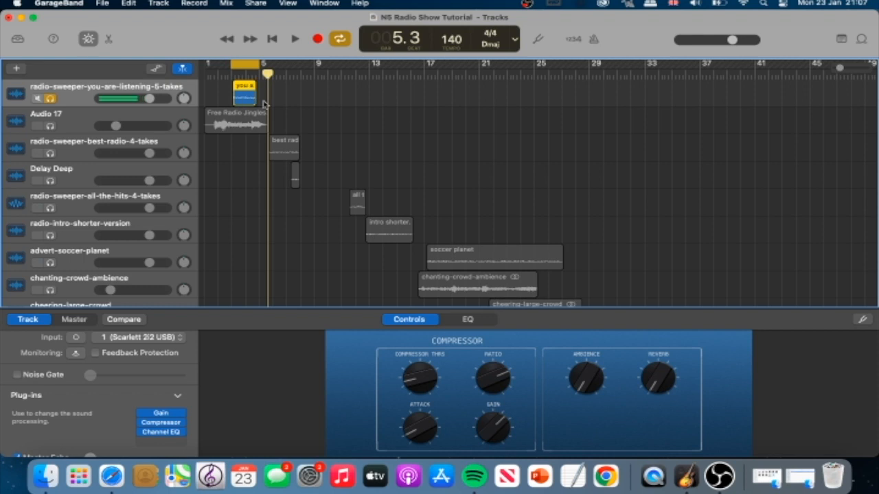
- Open the sweeper track's Compressor and choose the VCA Smashed preset from the Compressor Tools category
mouse_move(142, 425)
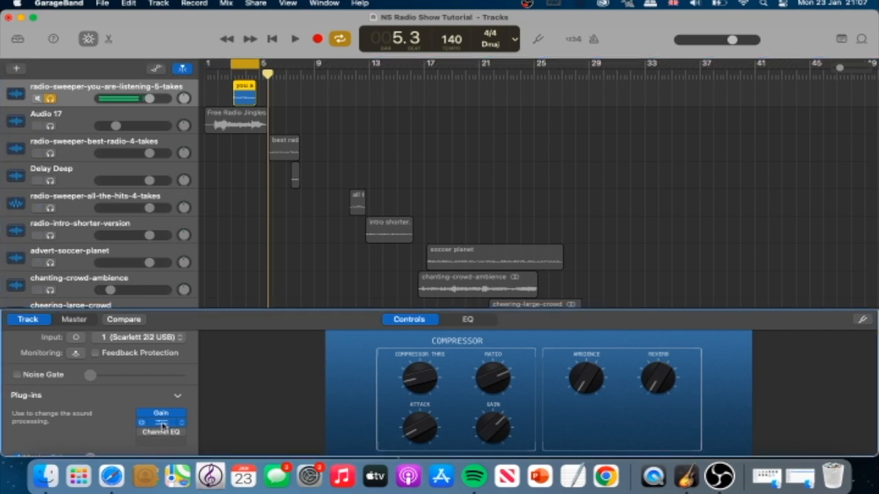
click(162, 423)
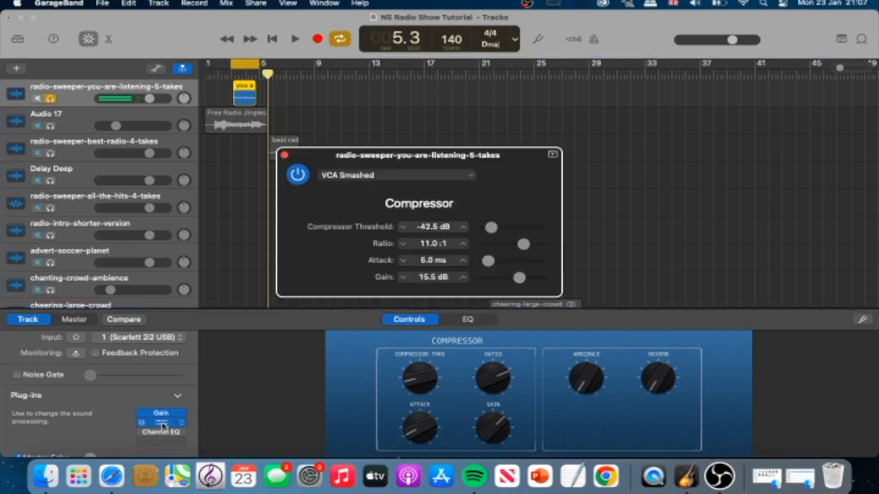
drag(518, 160, 597, 98)
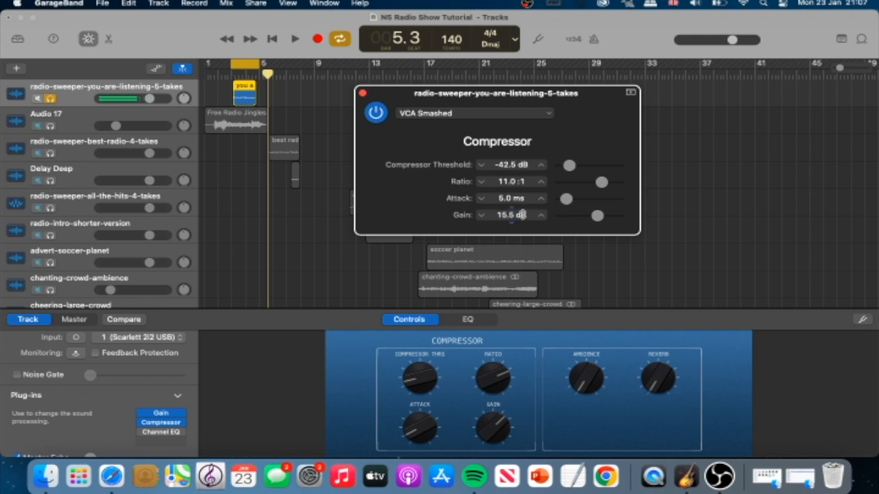
click(516, 115)
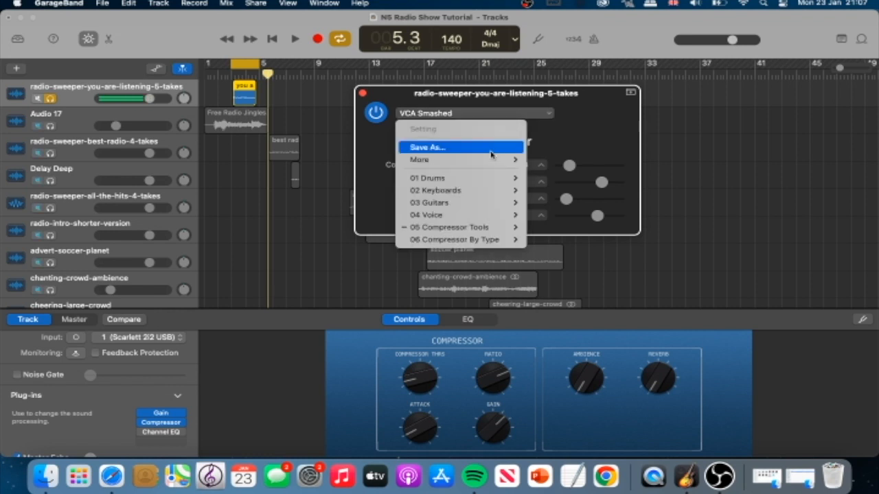
mouse_move(471, 232)
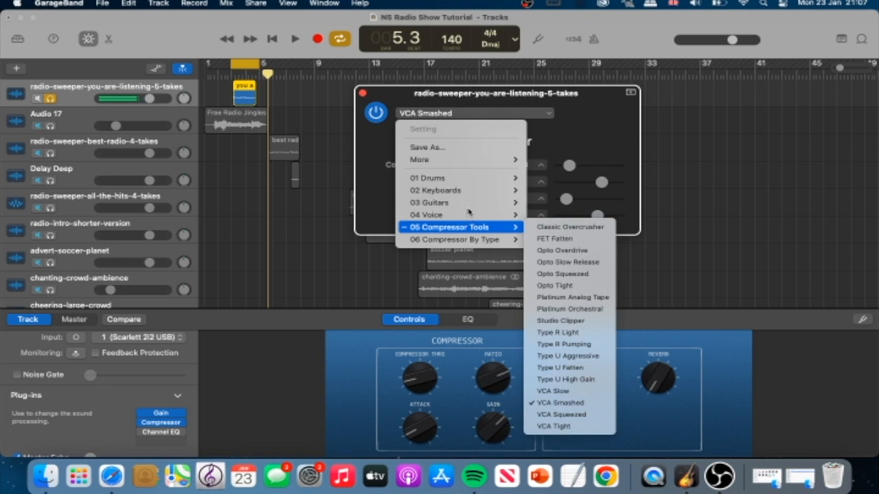
mouse_move(464, 182)
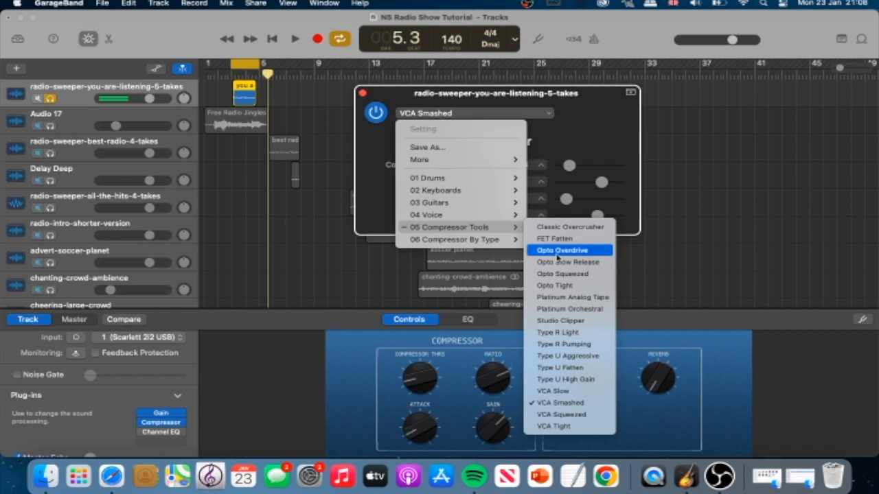
click(562, 405)
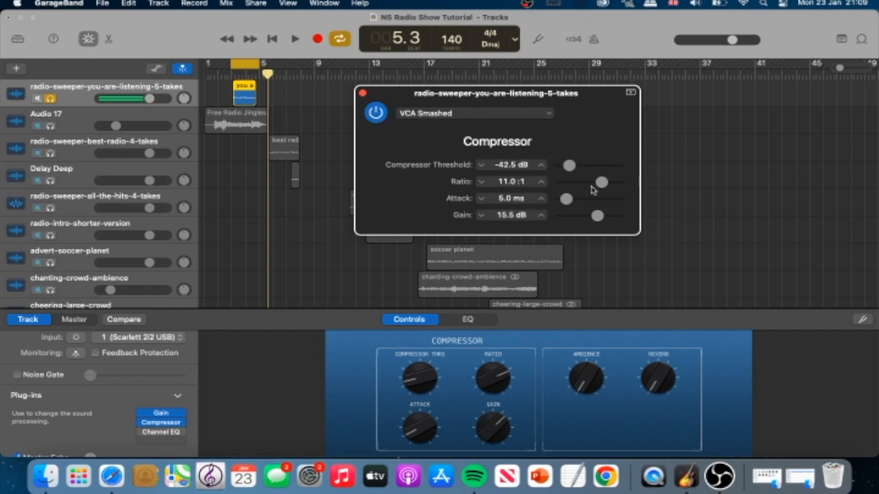
- Compare the looped sweeper with the Compressor bypassed and enabled, leaving the Compressor enabled
click(375, 114)
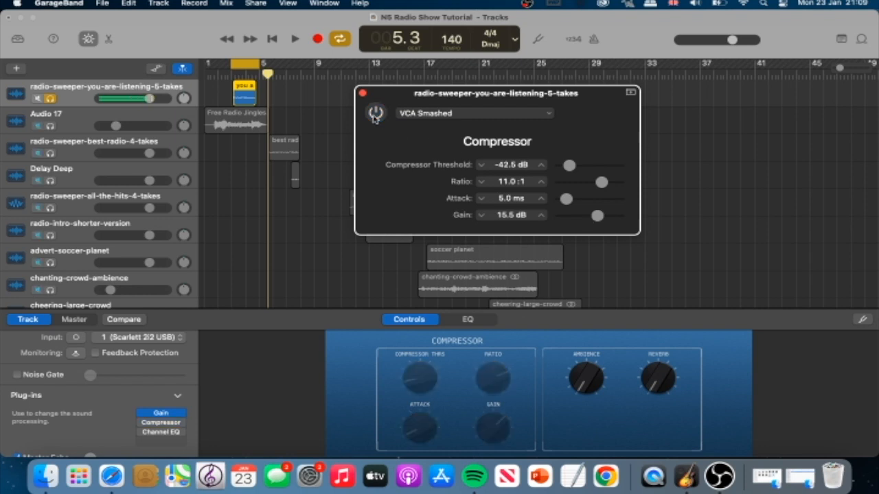
key(space)
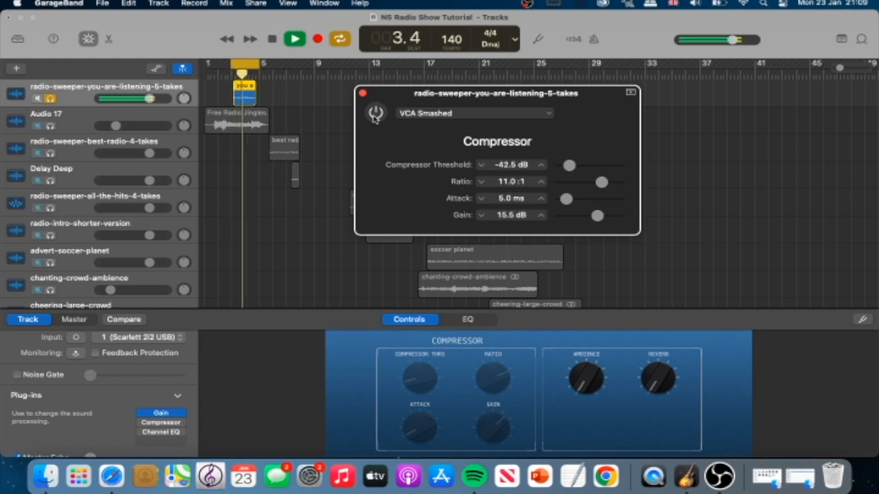
key(space)
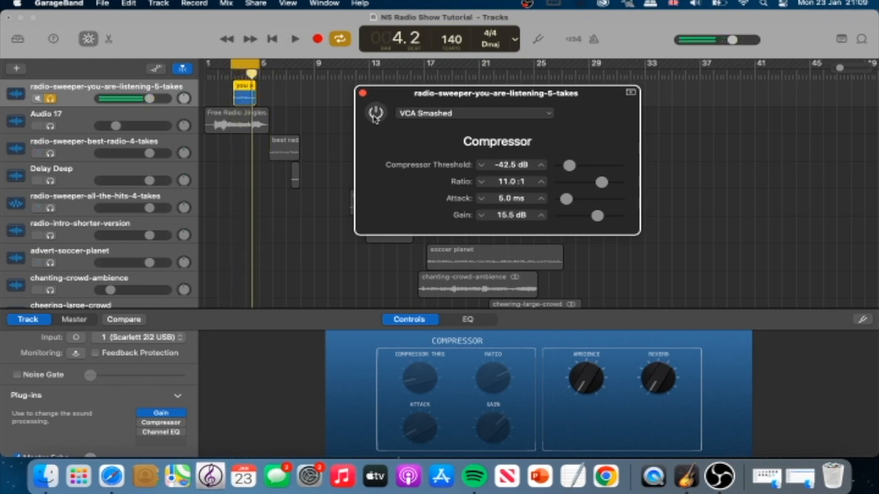
click(375, 115)
key(space)
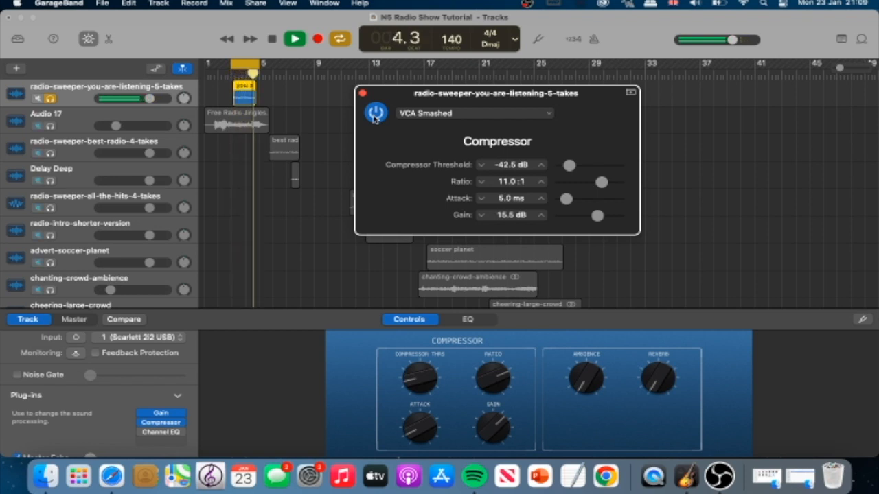
key(space)
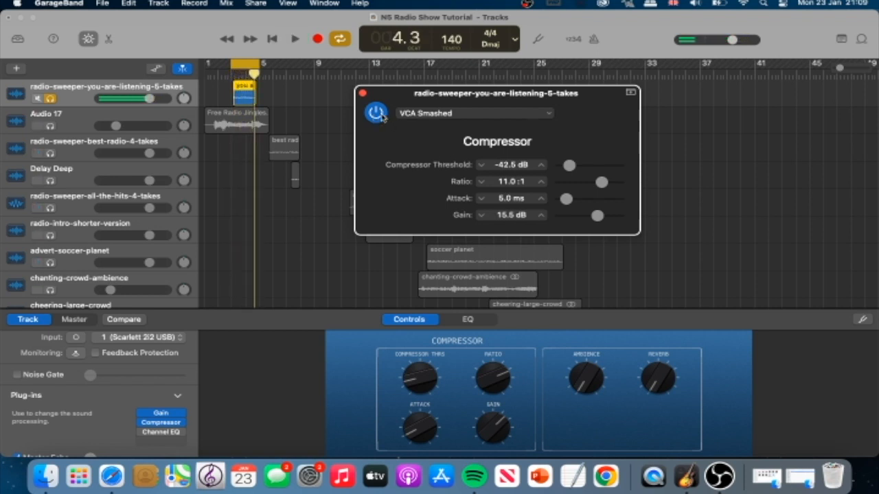
click(377, 113)
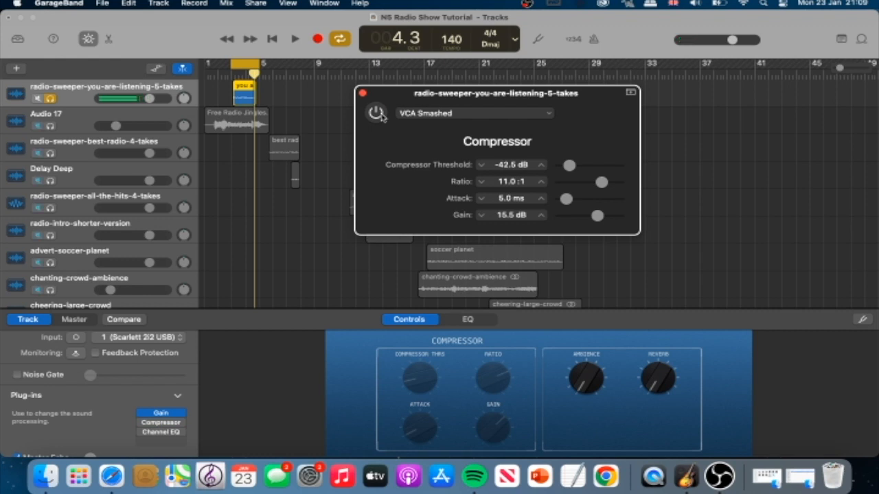
key(space)
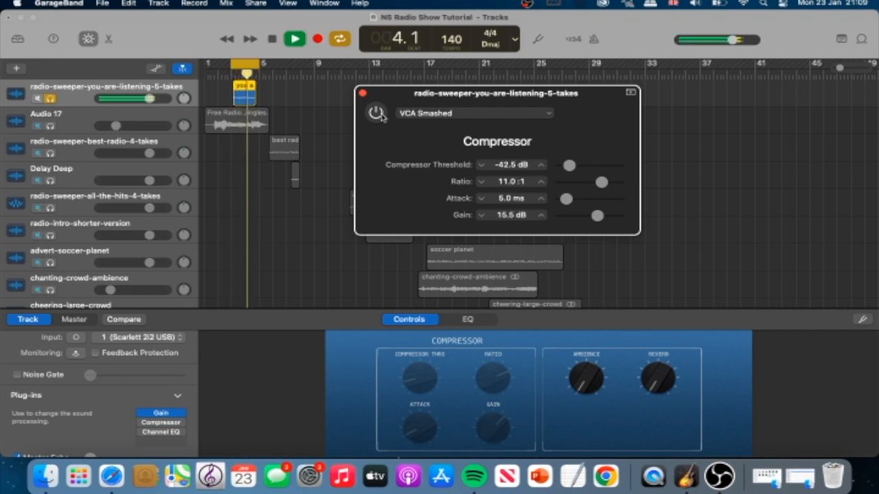
click(381, 117)
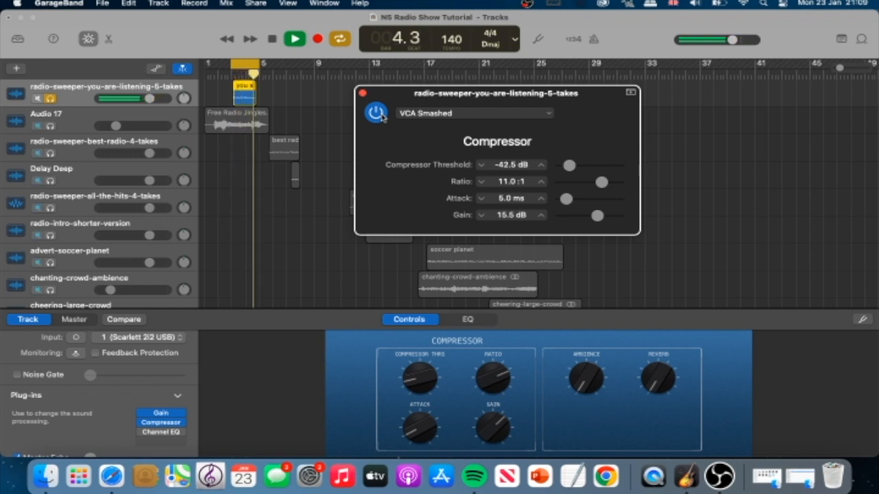
key(space)
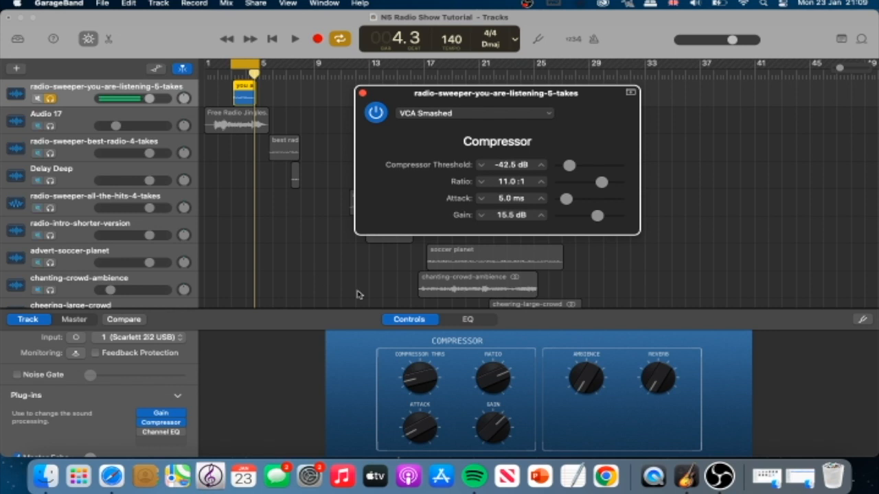
- Open the sweeper track's Channel EQ and turn it on
click(162, 433)
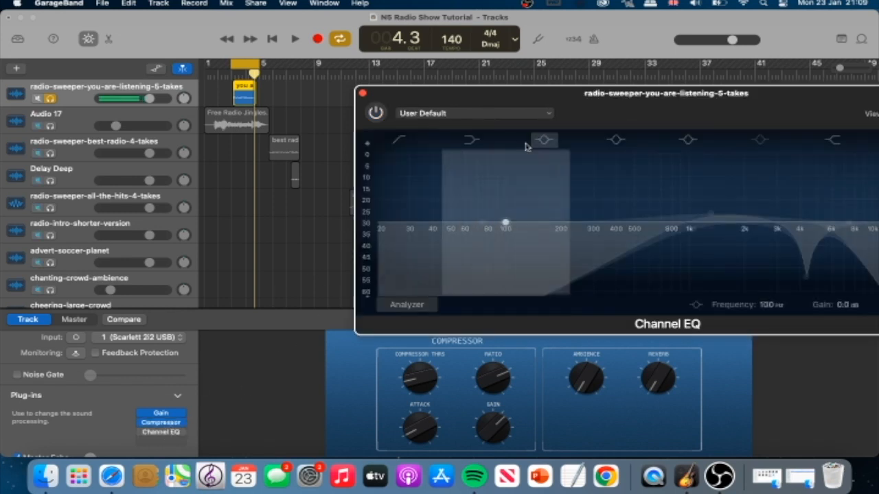
drag(618, 112, 424, 103)
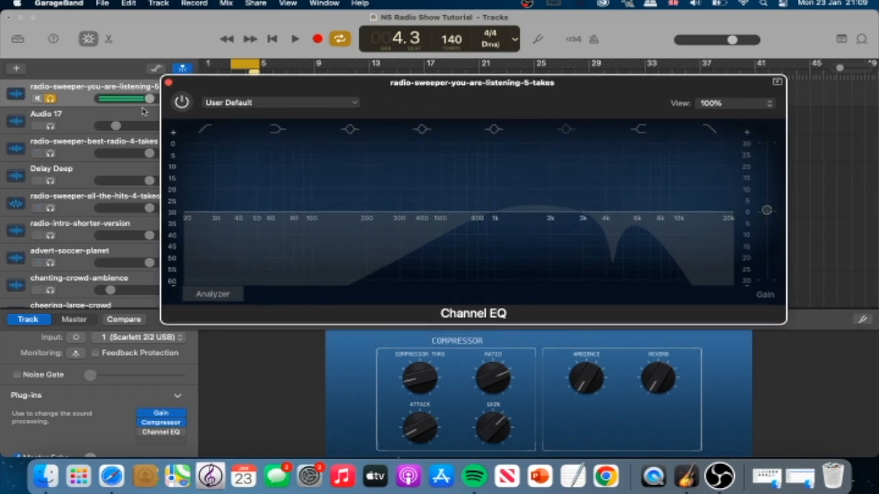
click(181, 102)
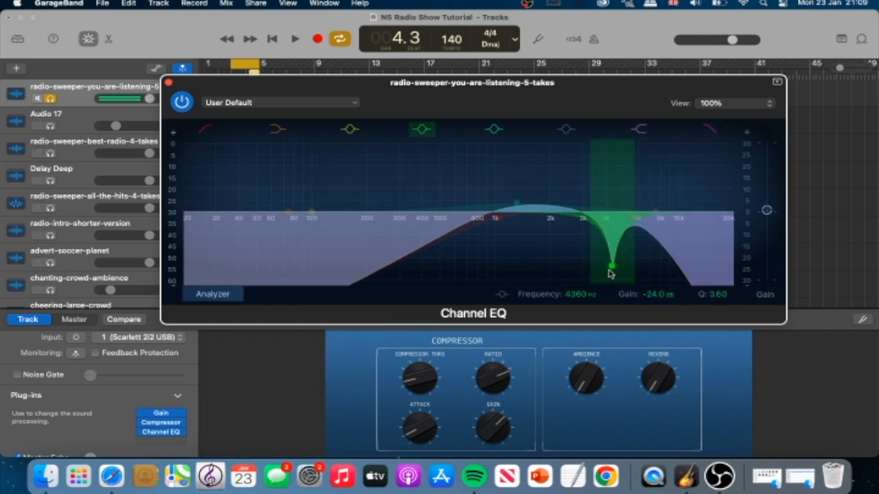
- Audition the looped sweeper with the Channel EQ's 4360 Hz notch band bypassed, and re-enable the band
click(423, 129)
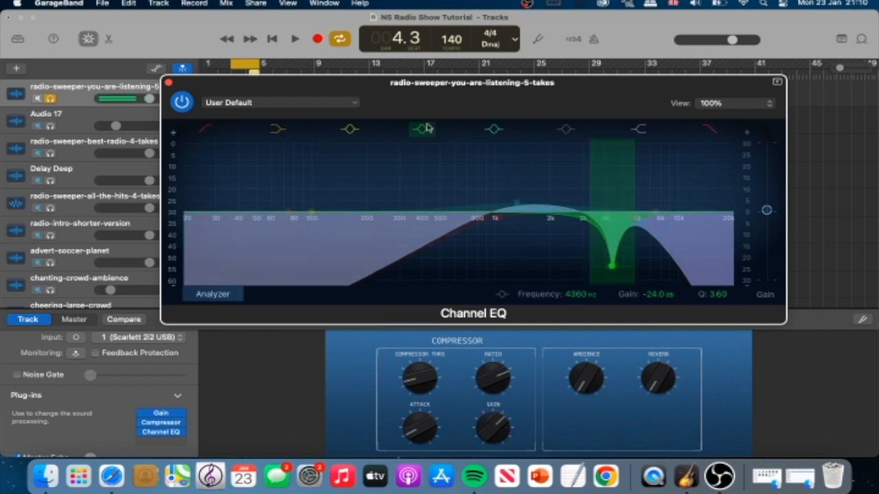
click(423, 129)
click(423, 130)
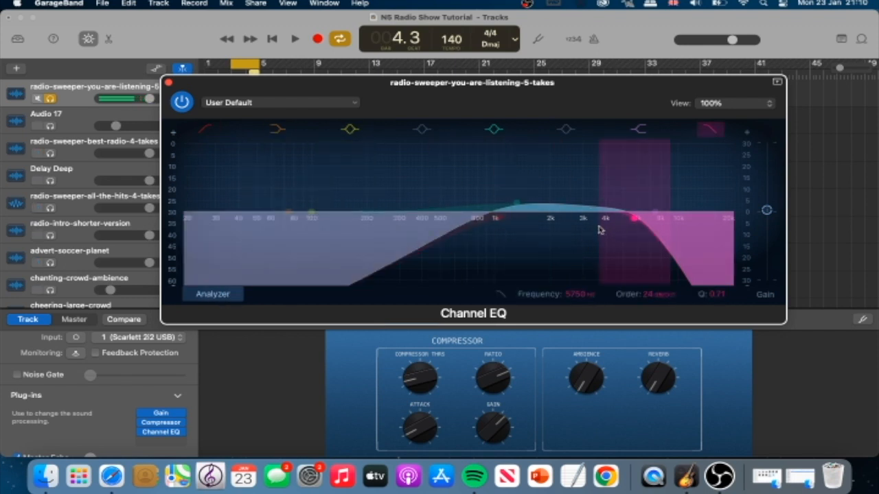
key(space)
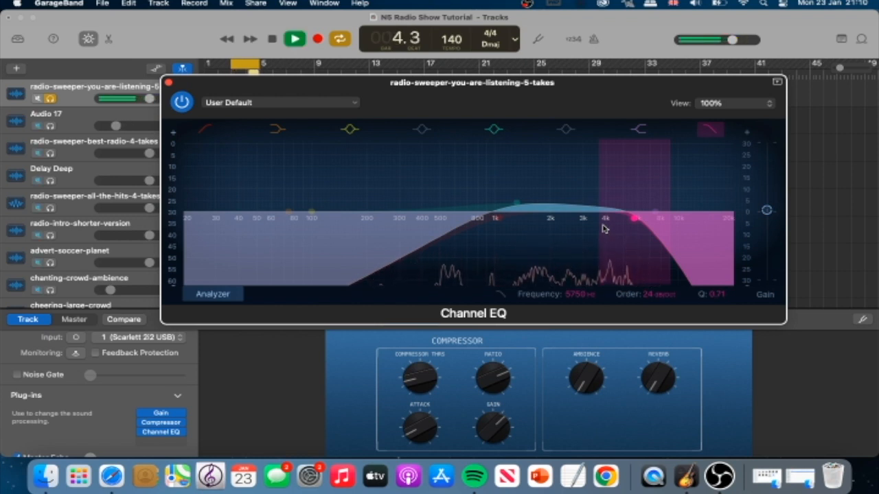
key(space)
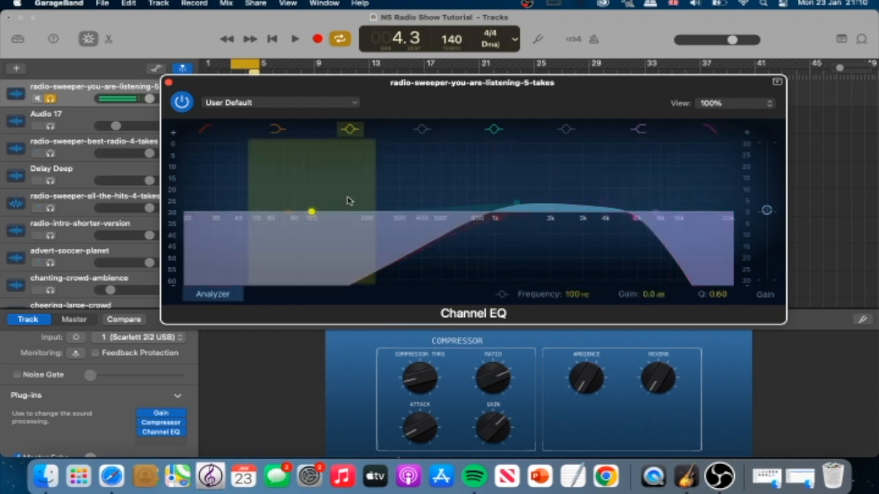
key(space)
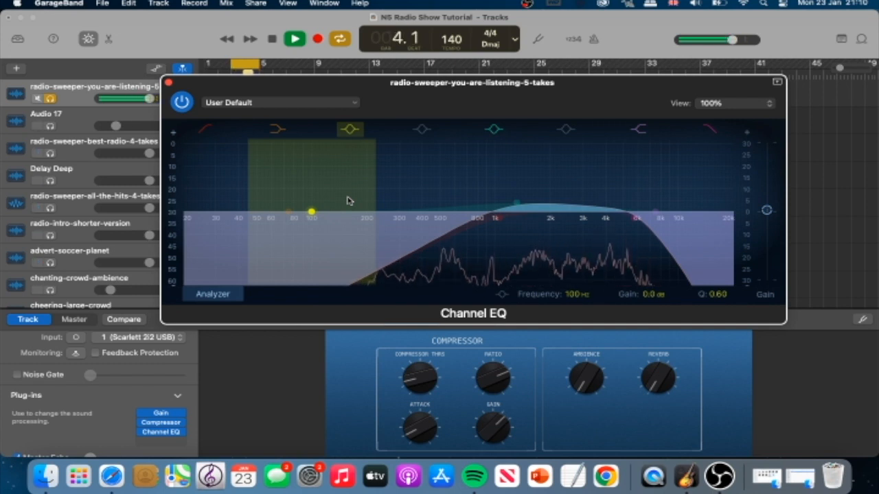
key(space)
mouse_move(170, 427)
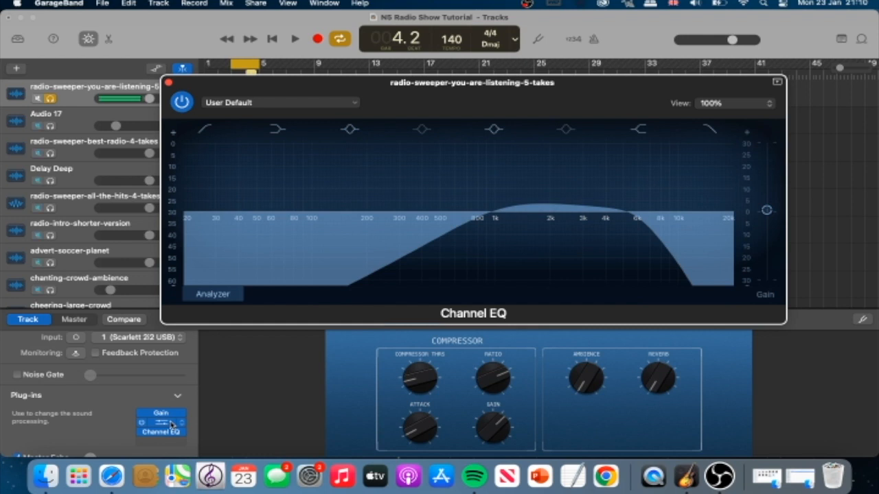
click(423, 130)
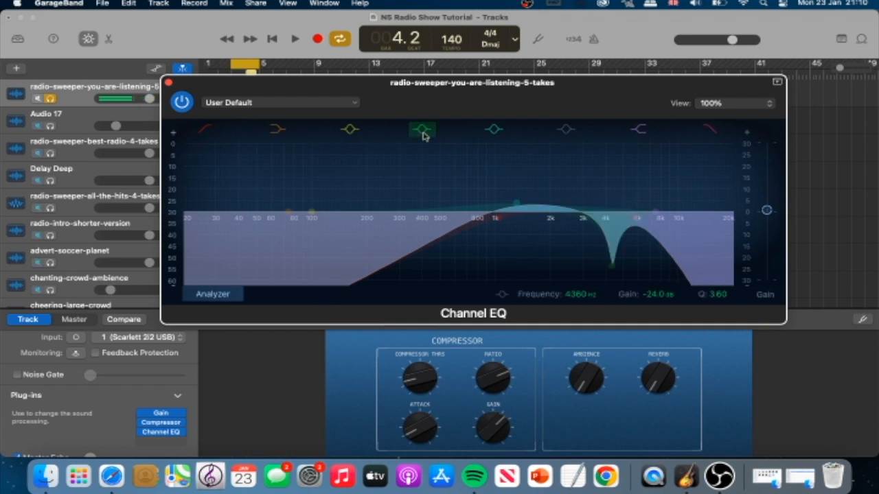
- Boost the Channel EQ's notch band to +24 dB at about 4340 Hz and audition the sweeper
drag(614, 271, 614, 127)
key(space)
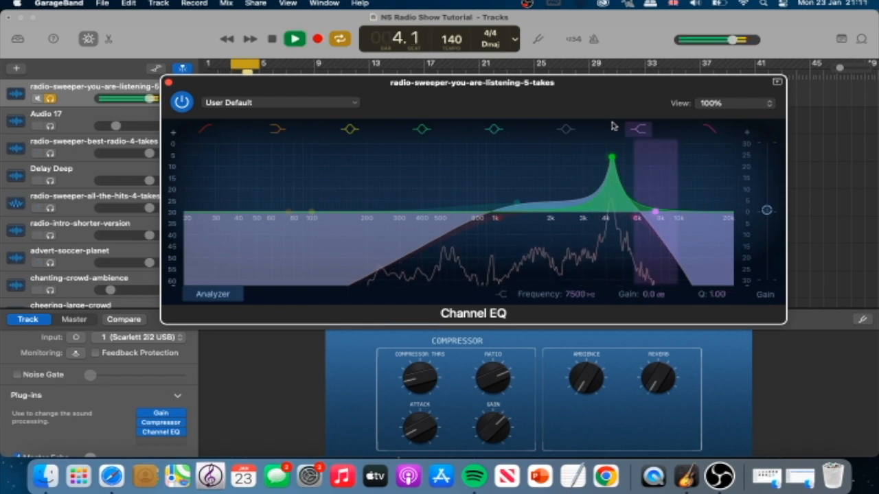
key(space)
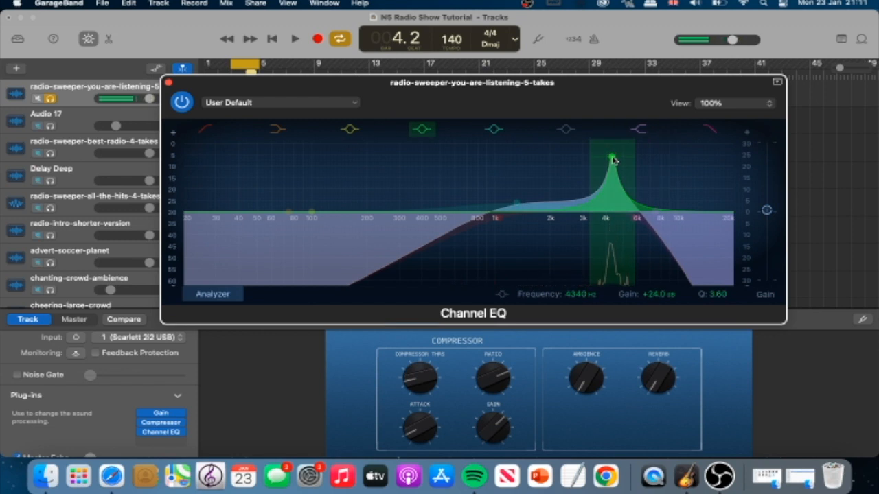
- Cut the boosted EQ band to -24 dB at 4240 Hz, audition it, and narrow its Q to 4.50
drag(613, 160, 613, 307)
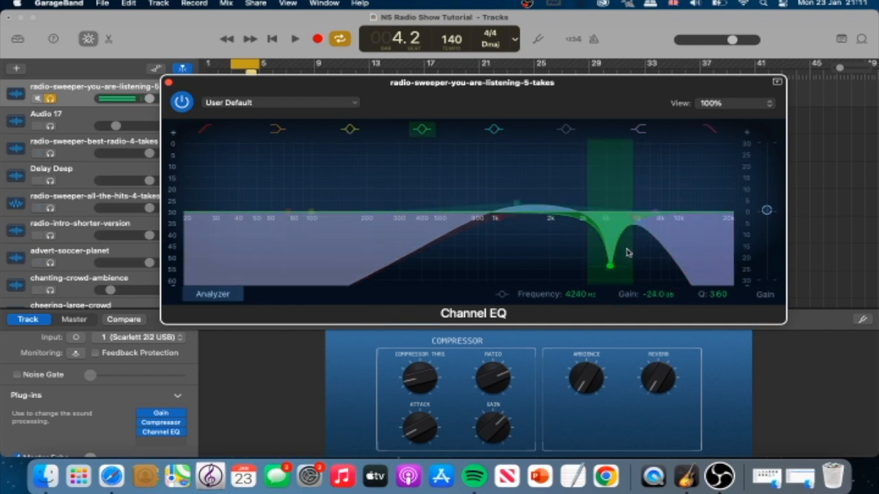
key(space)
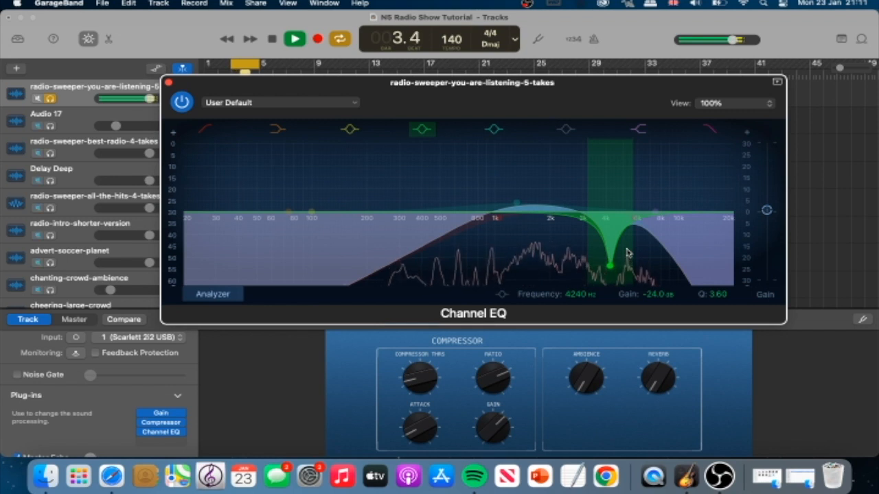
key(space)
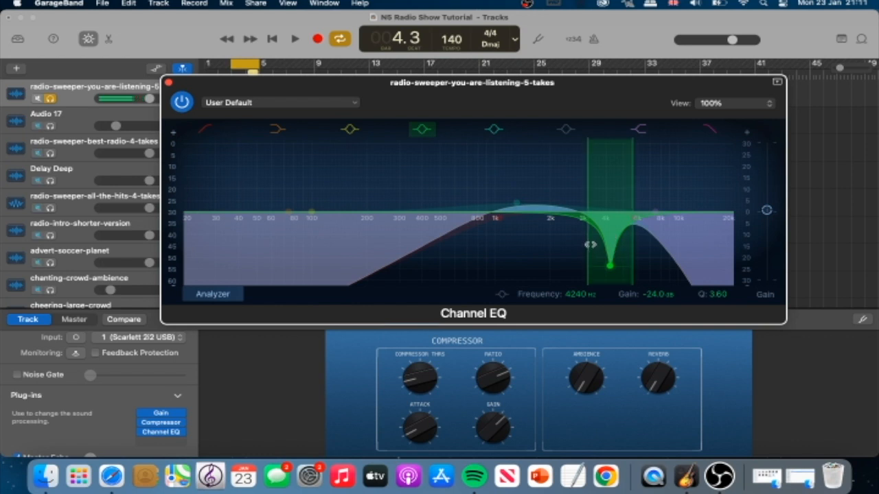
drag(588, 244, 616, 258)
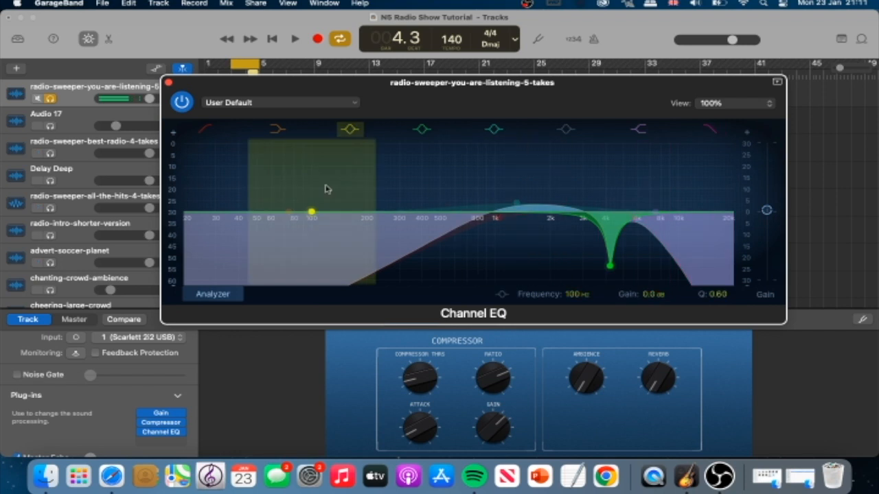
click(169, 83)
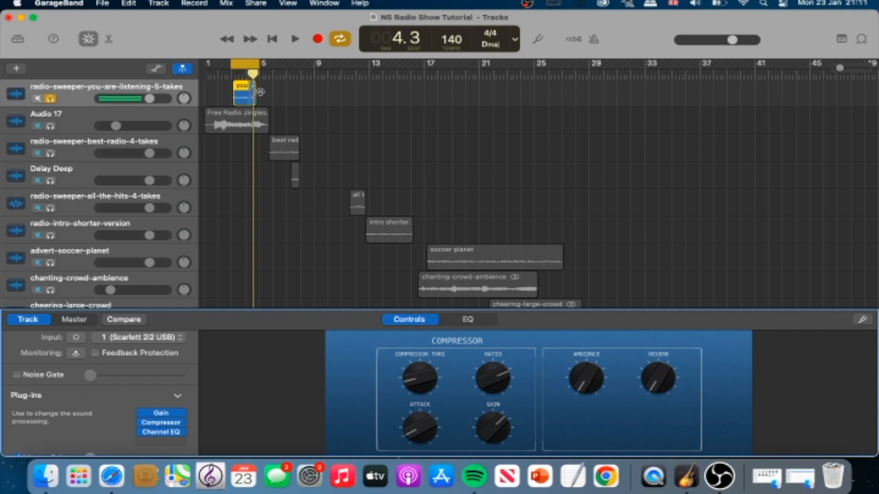
- Turn off cycle playback and the sweeper's solo, and play the full mix from the beginning
click(339, 39)
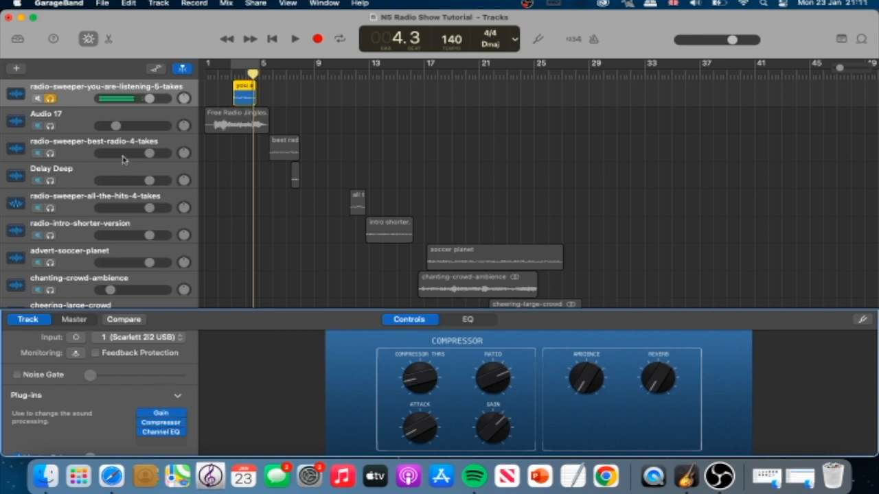
click(51, 99)
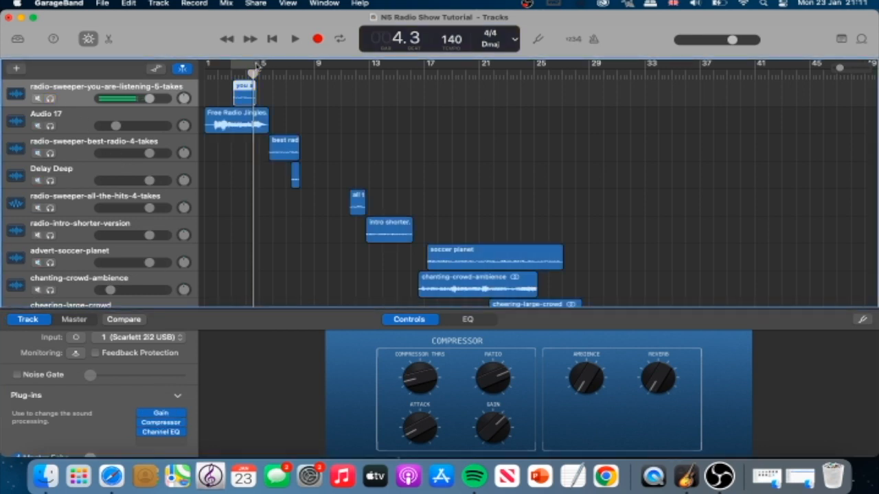
click(209, 77)
key(space)
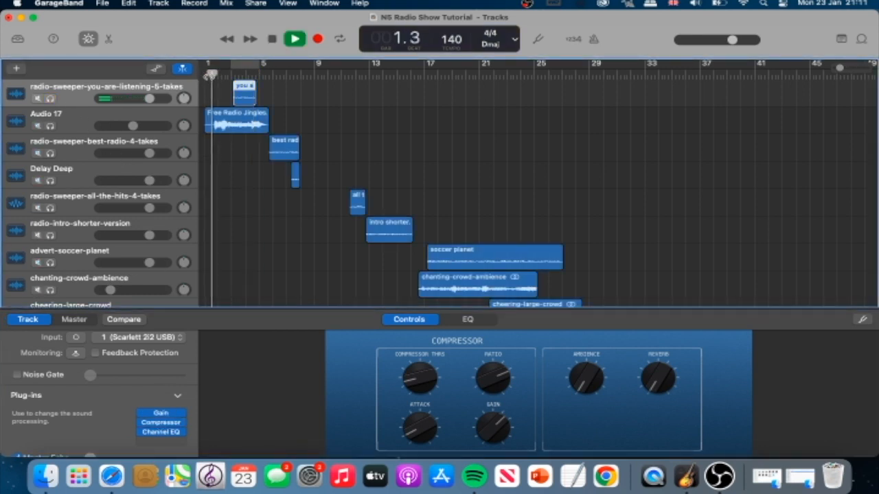